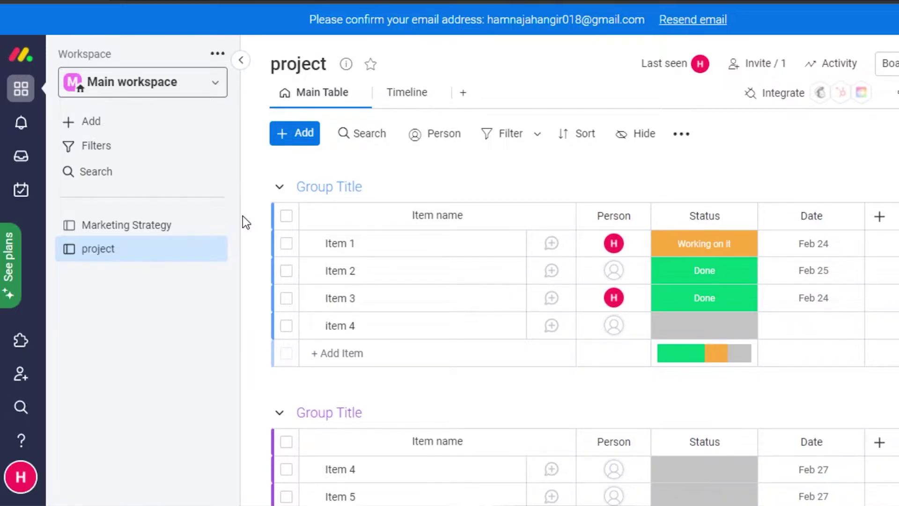
Scroll down and back up through the monday.com project board's grouped items.
scroll(583, 278, down, 3)
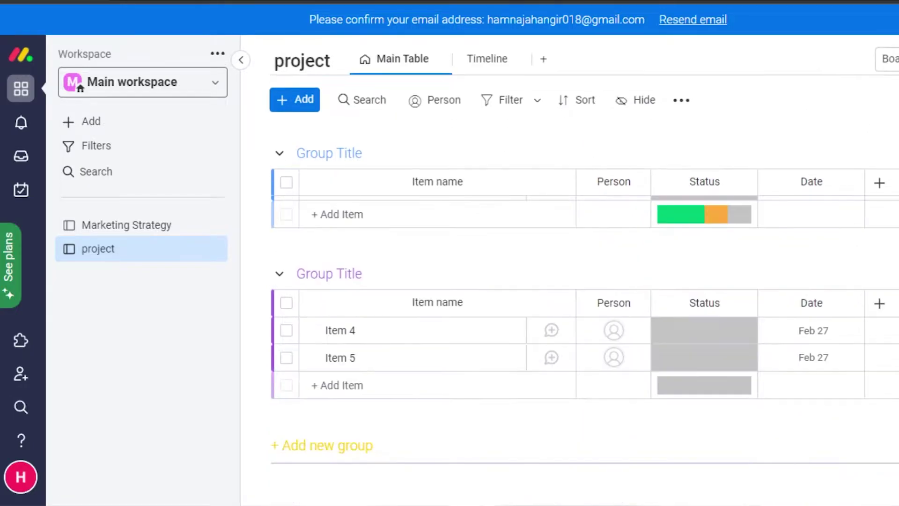
scroll(583, 299, up, 3)
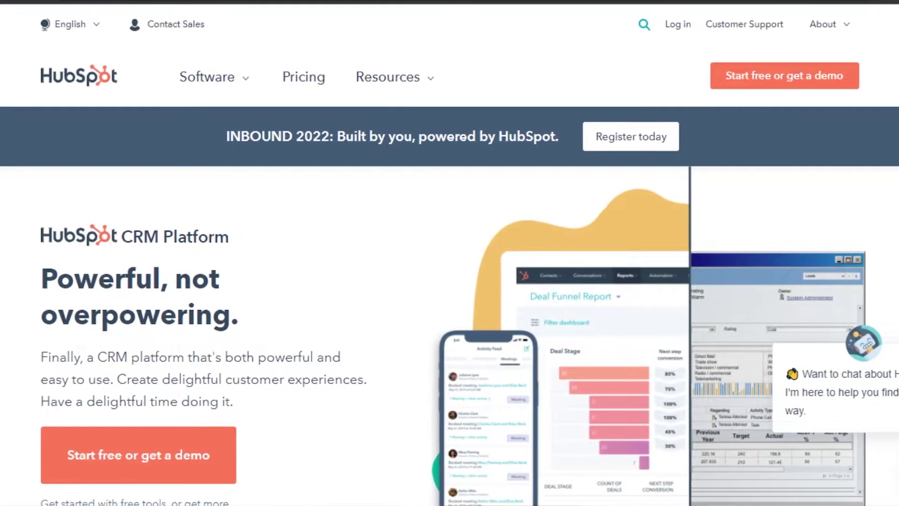
Open and dismiss HubSpot's English language list, then scroll through the CRM homepage.
click(73, 24)
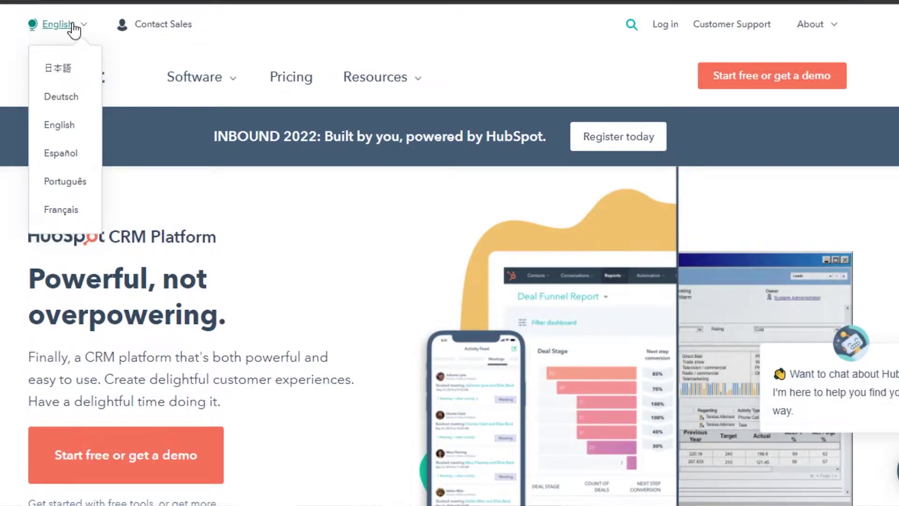
click(209, 144)
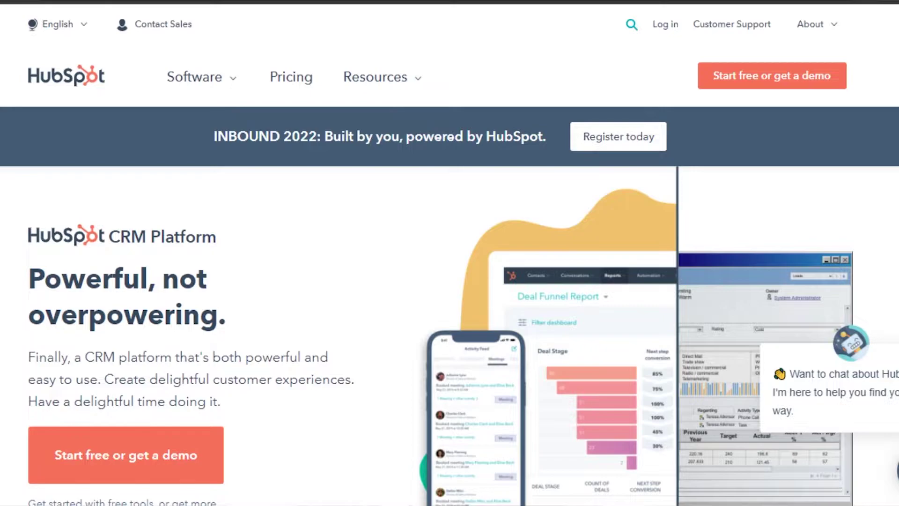
scroll(450, 281, down, 15)
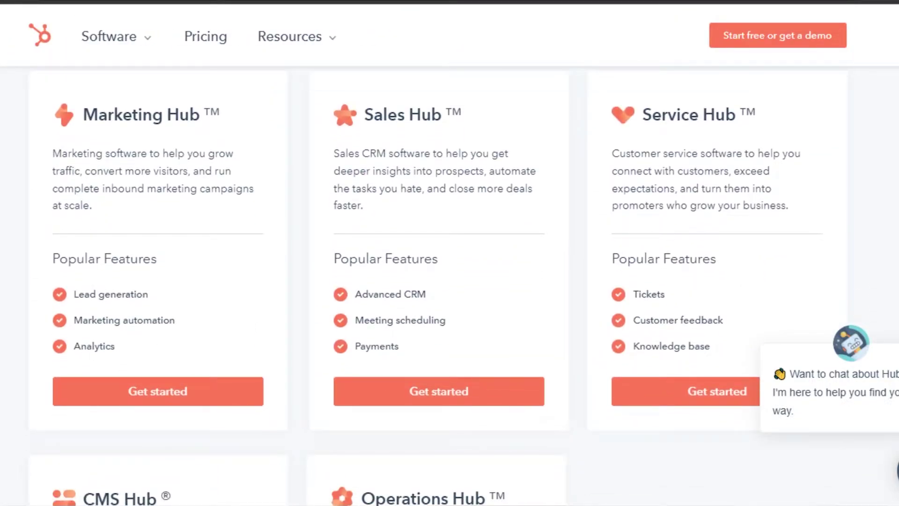
scroll(449, 281, down, 20)
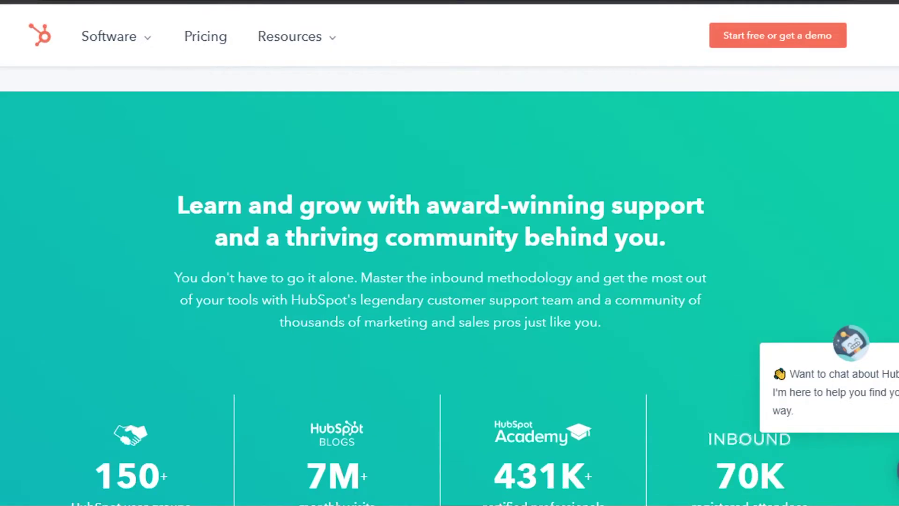
scroll(450, 280, down, 5)
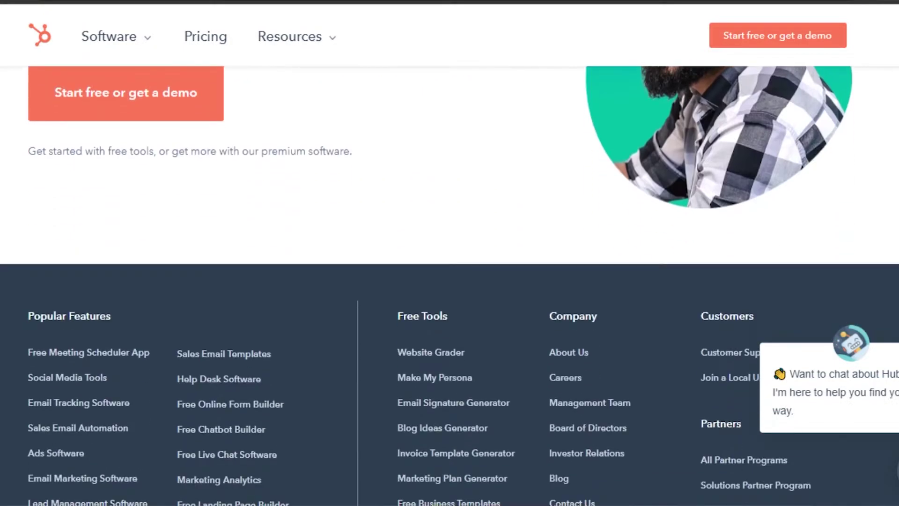
scroll(449, 281, up, 20)
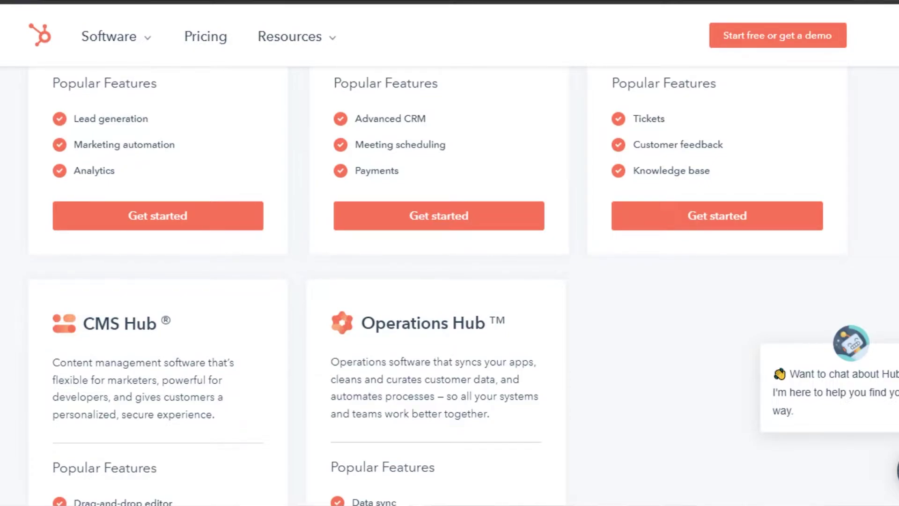
scroll(450, 281, up, 10)
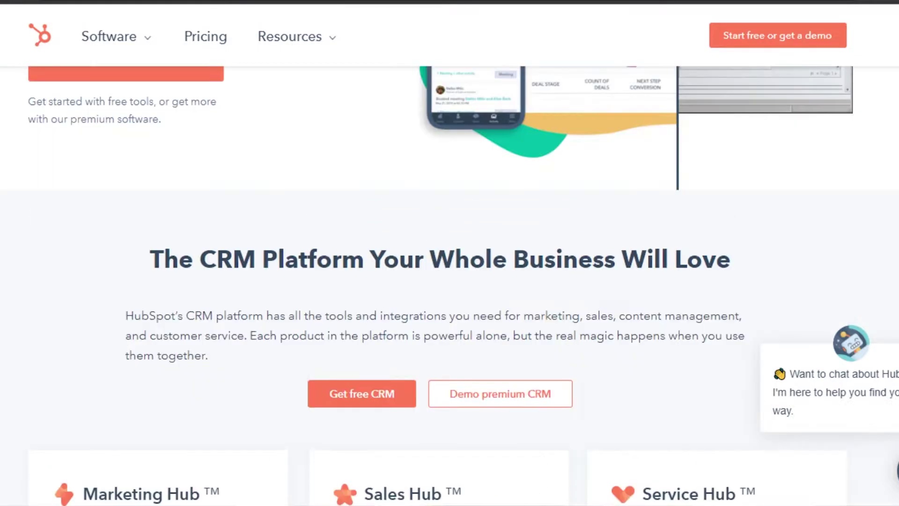
scroll(450, 280, up, 5)
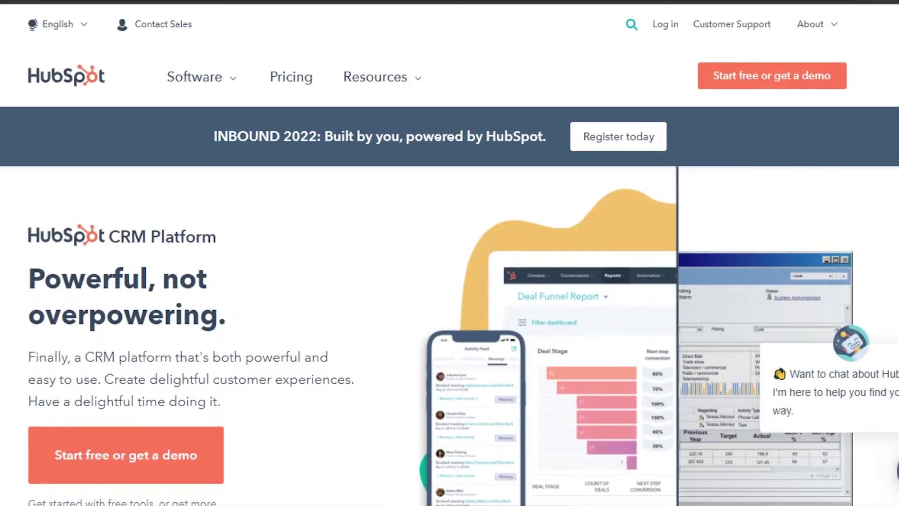
scroll(450, 281, down, 15)
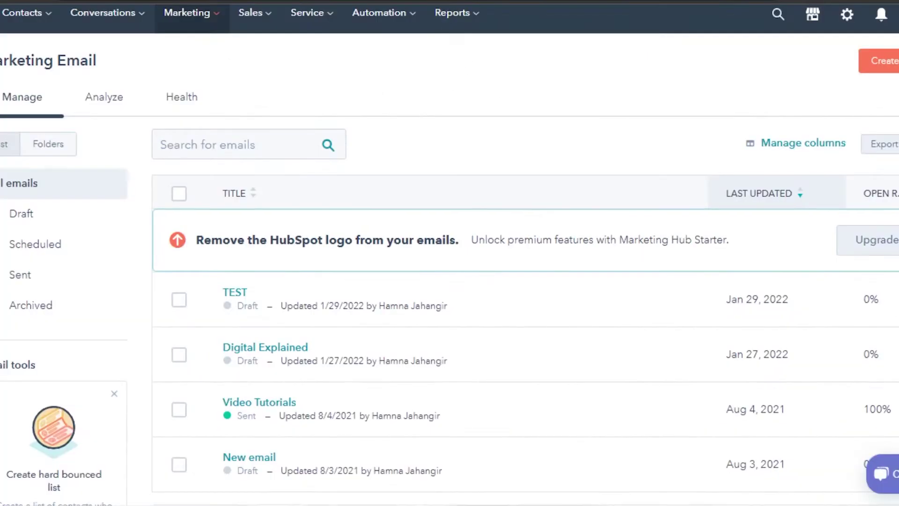
scroll(525, 281, down, 5)
scroll(524, 281, down, 1)
scroll(525, 281, up, 3)
scroll(525, 281, up, 4)
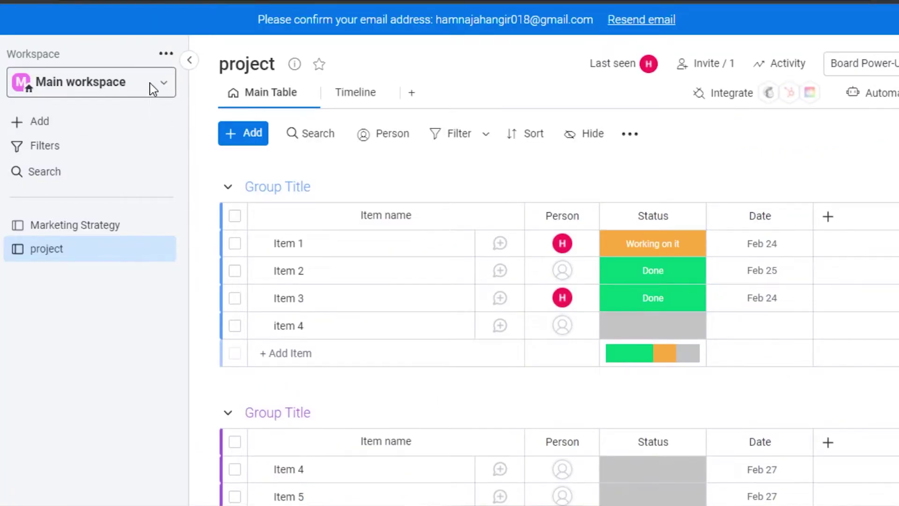
Switch to the Main workspace and open its Marketing Strategy board.
click(152, 89)
click(109, 215)
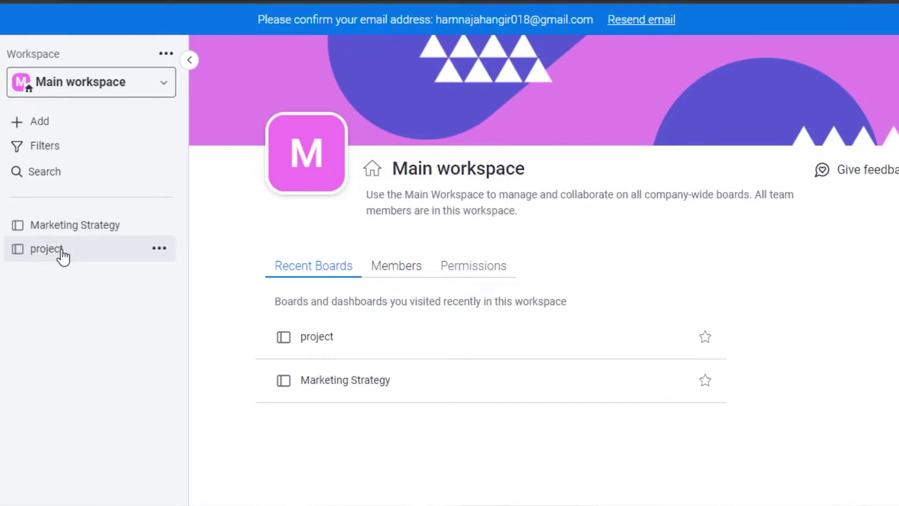
click(73, 227)
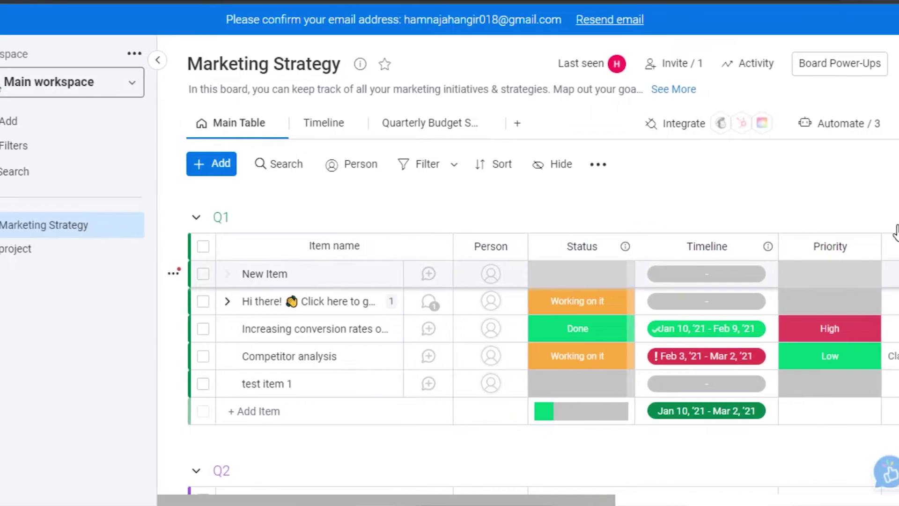
Open the HubSpot integration recipes for the Marketing Strategy board in Integrations Center.
scroll(515, 305, down, 5)
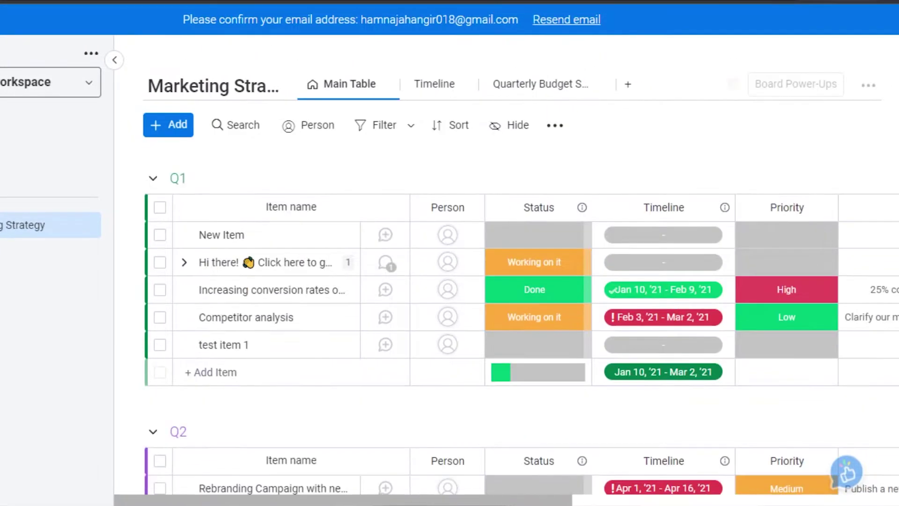
scroll(515, 304, up, 5)
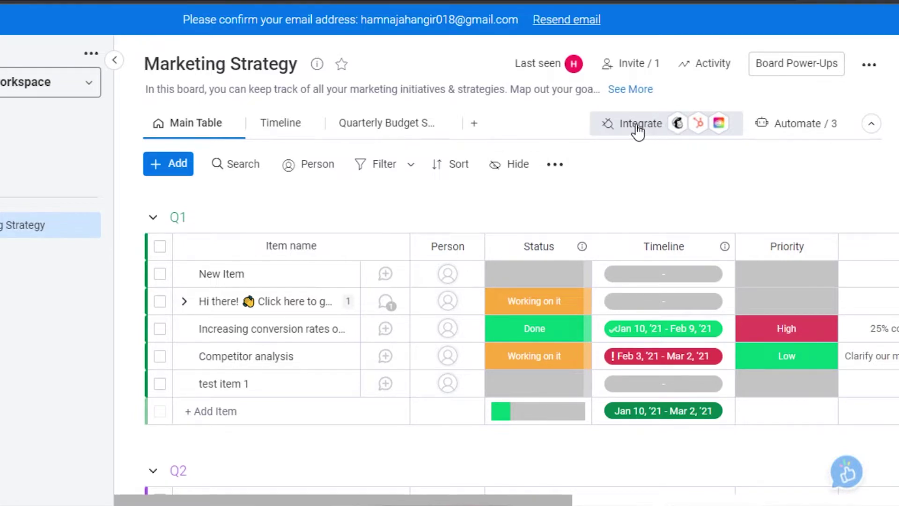
click(699, 124)
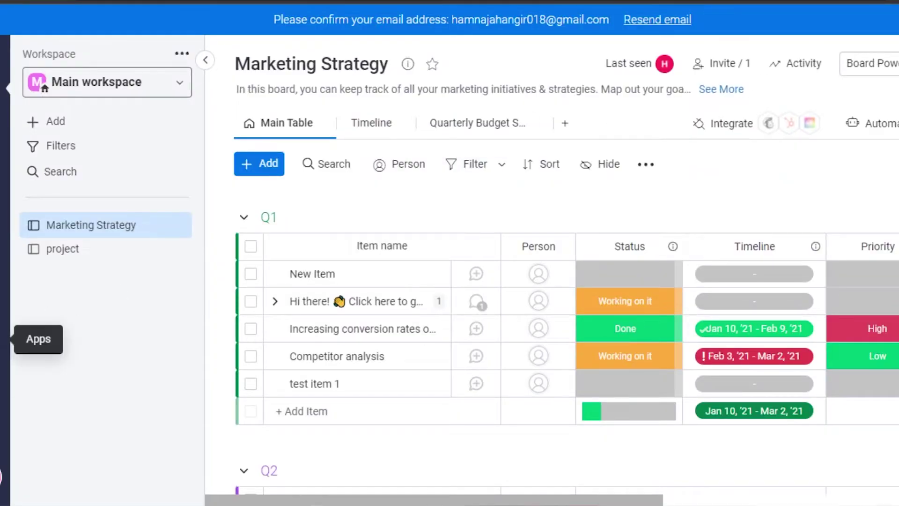
click(788, 125)
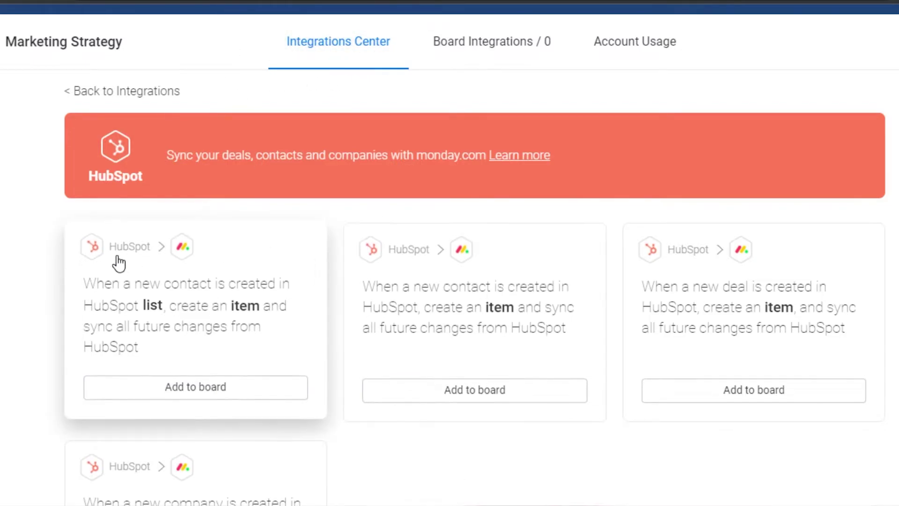
scroll(163, 85, down, 2)
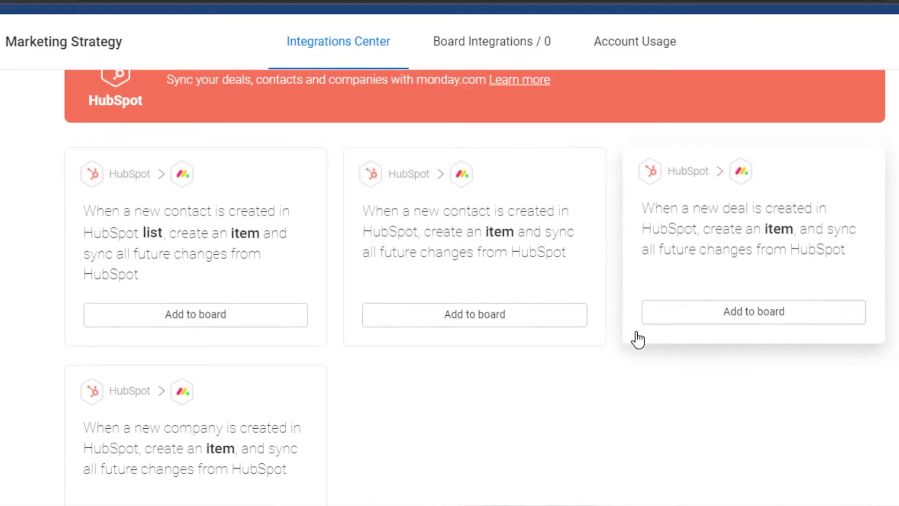
scroll(489, 249, down, 1)
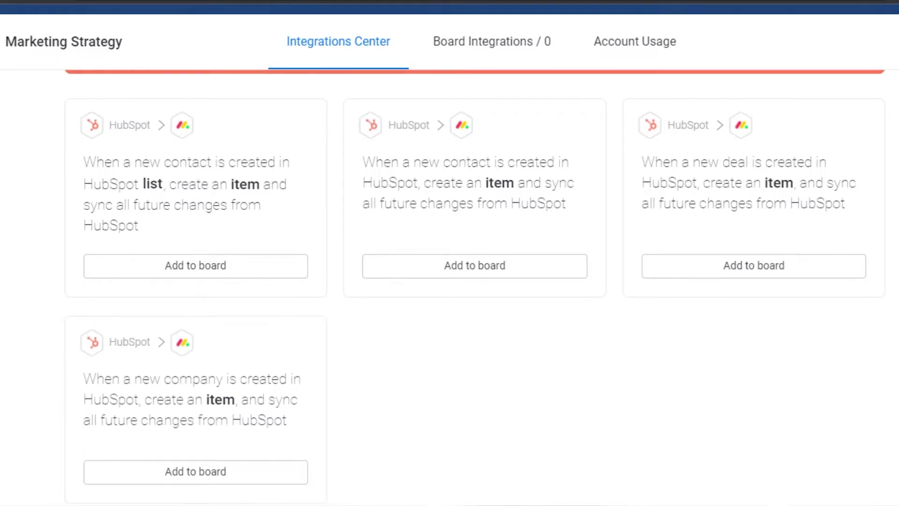
scroll(475, 280, up, 3)
scroll(475, 281, down, 3)
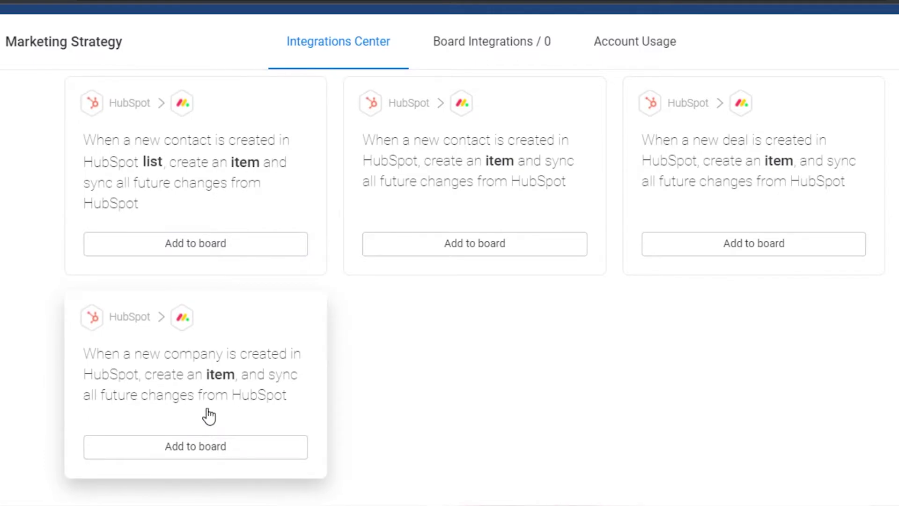
Add the 'new company creates item' HubSpot recipe and start the HubSpot account connection.
click(180, 449)
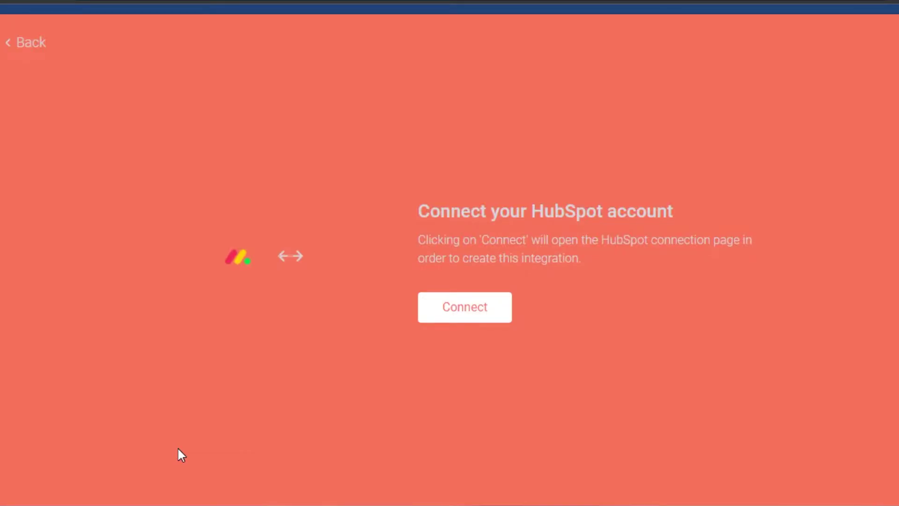
click(439, 308)
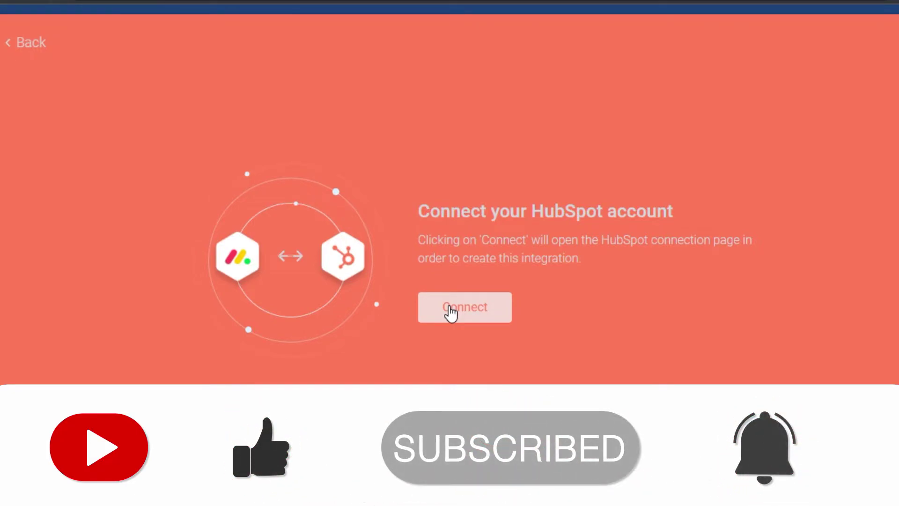
click(465, 319)
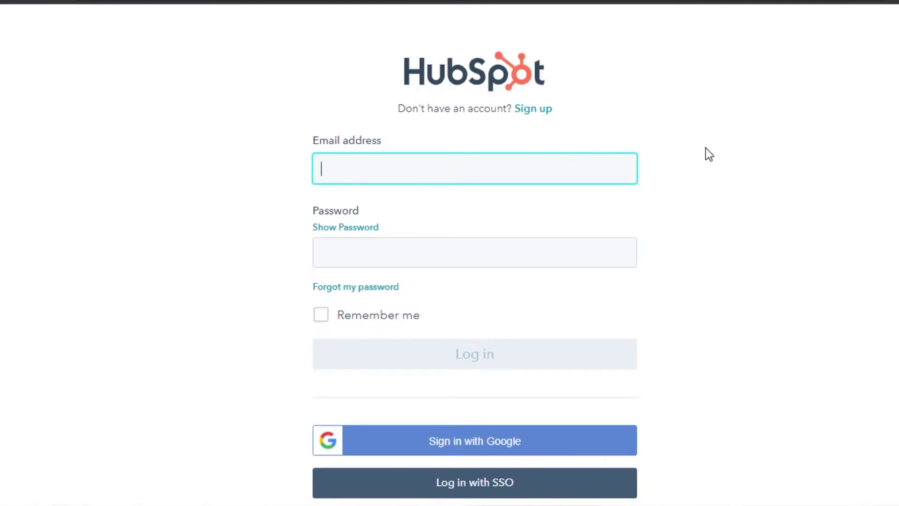
Sign in on the HubSpot login page until the Choose an account page appears.
scroll(474, 253, down, 2)
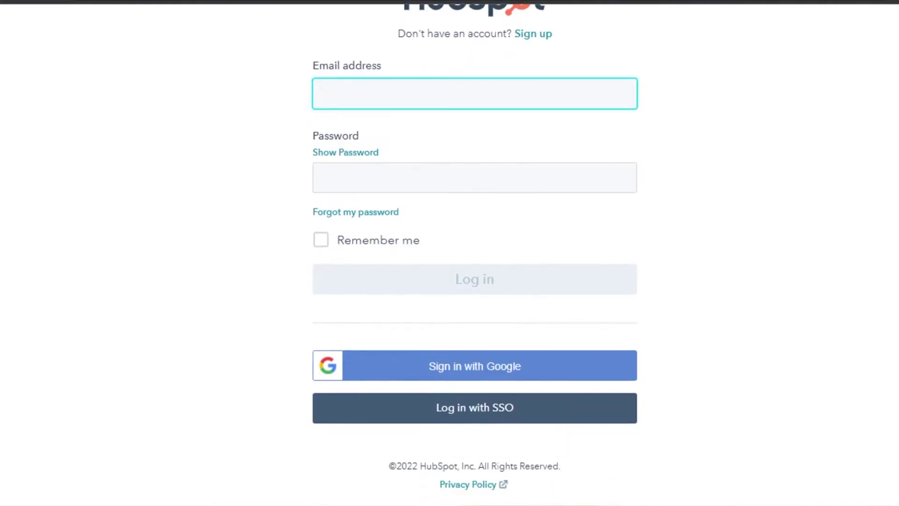
scroll(474, 252, up, 2)
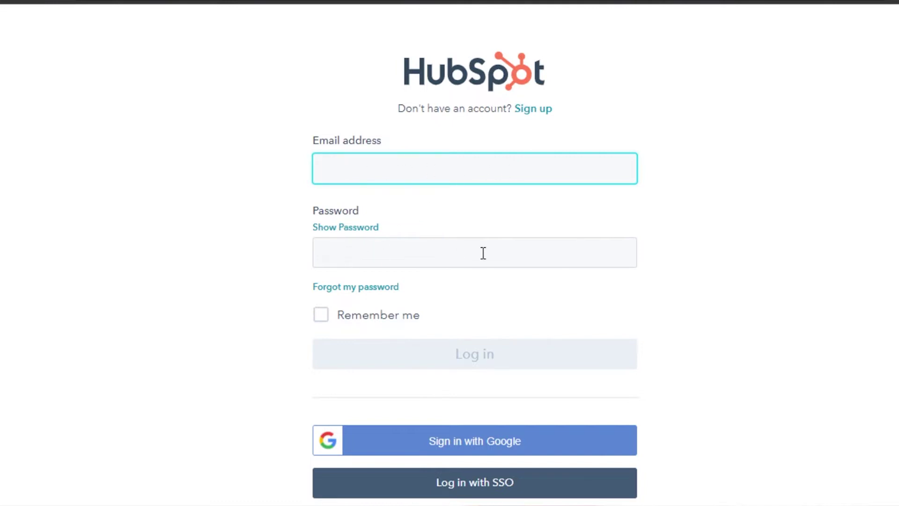
scroll(475, 253, down, 2)
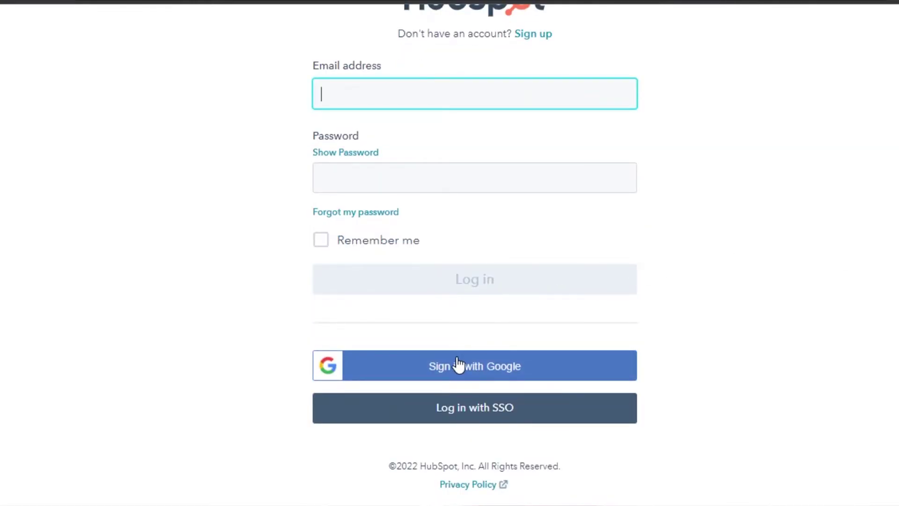
scroll(849, 228, up, 2)
scroll(850, 228, down, 1)
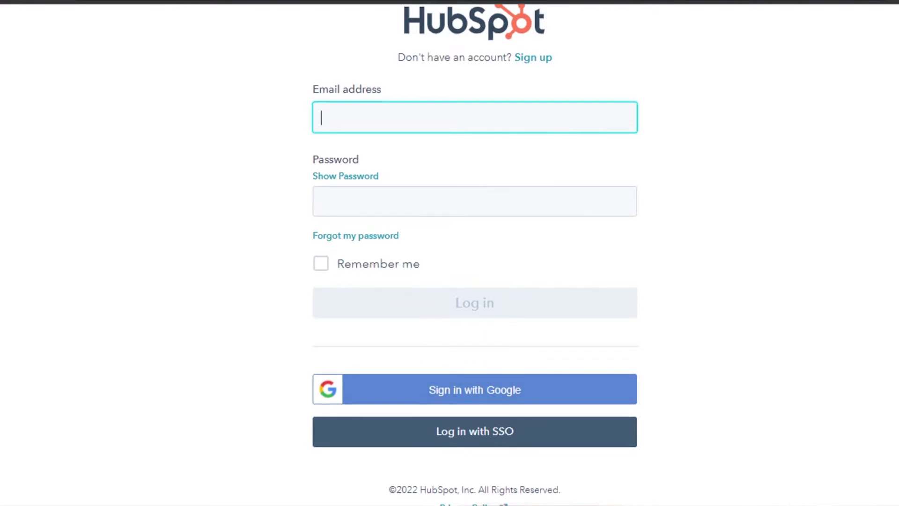
scroll(679, 89, up, 1)
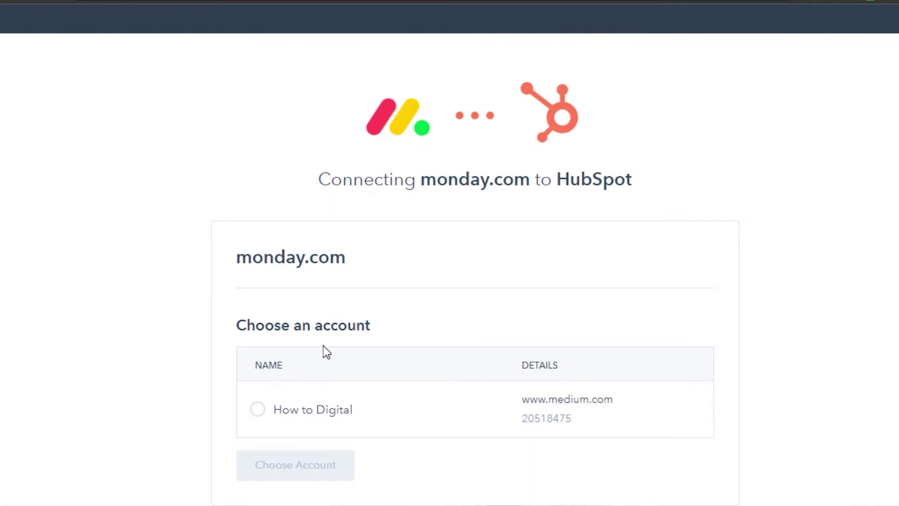
Choose the listed HubSpot account and approve monday.com's access with Connect app.
click(266, 414)
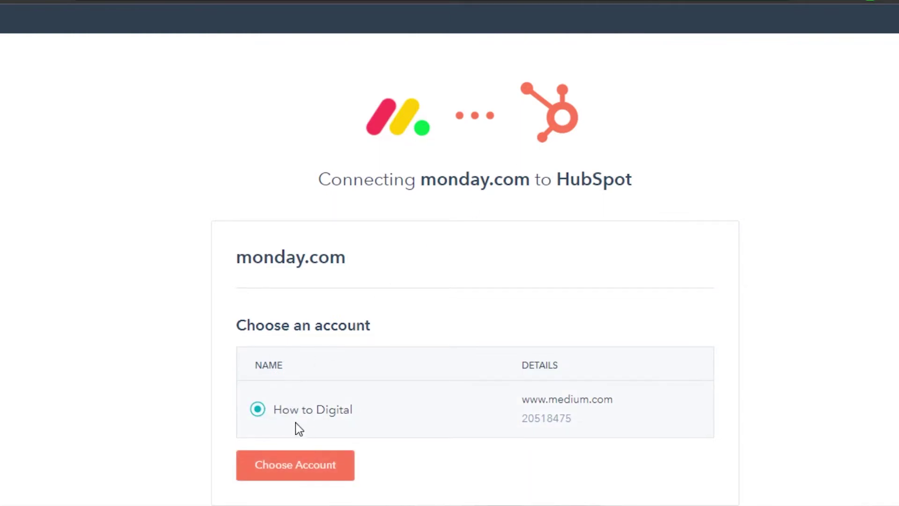
click(305, 474)
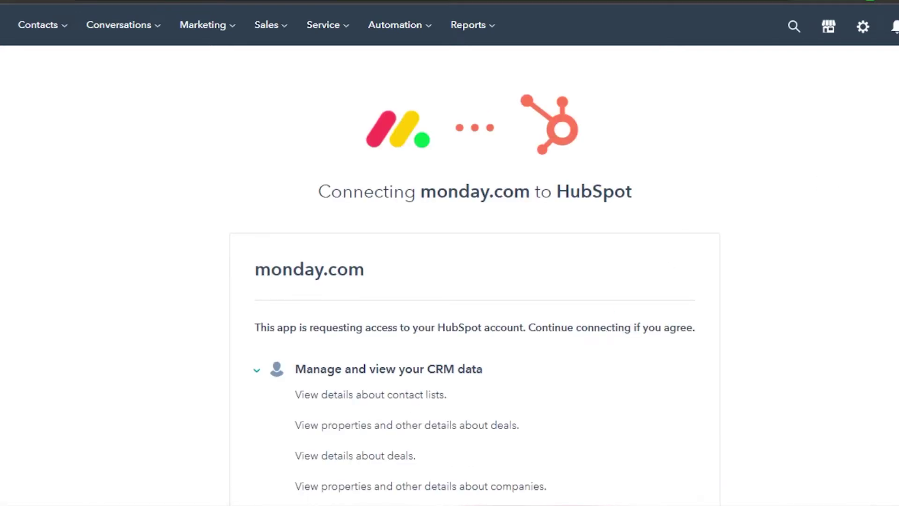
scroll(449, 253, down, 2)
scroll(450, 253, down, 3)
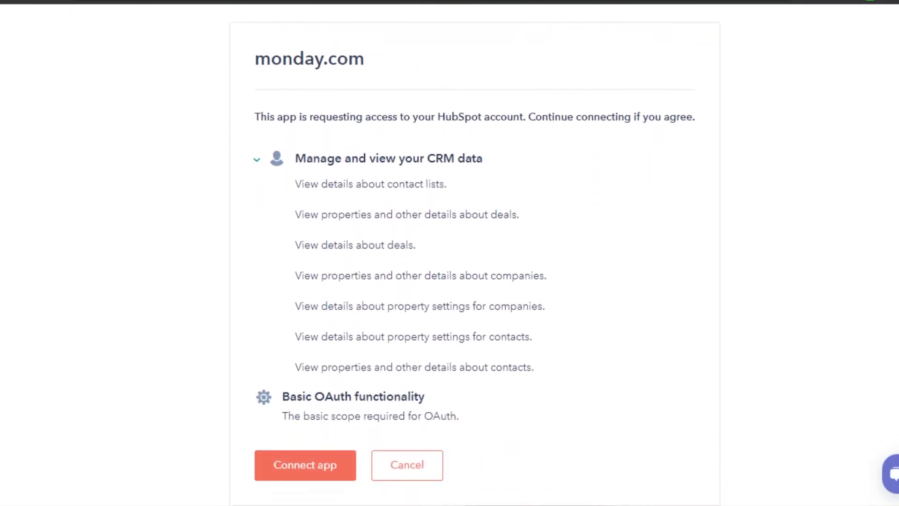
click(323, 467)
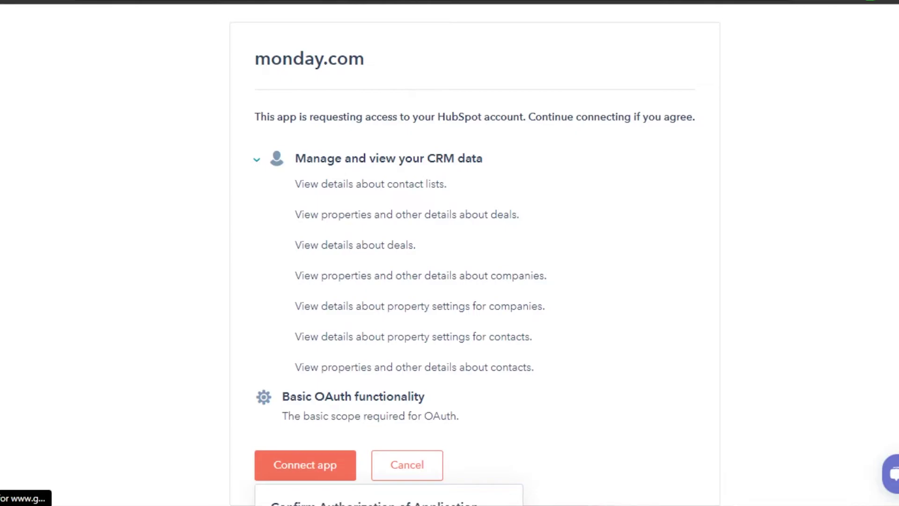
scroll(449, 253, down, 3)
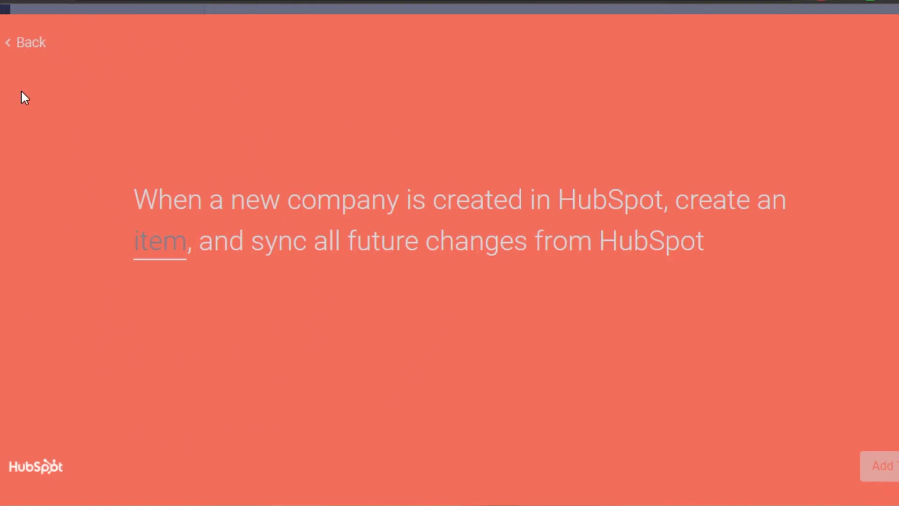
Go back from the HubSpot recipe to the Integrations Center's Explore By App catalogue.
click(29, 45)
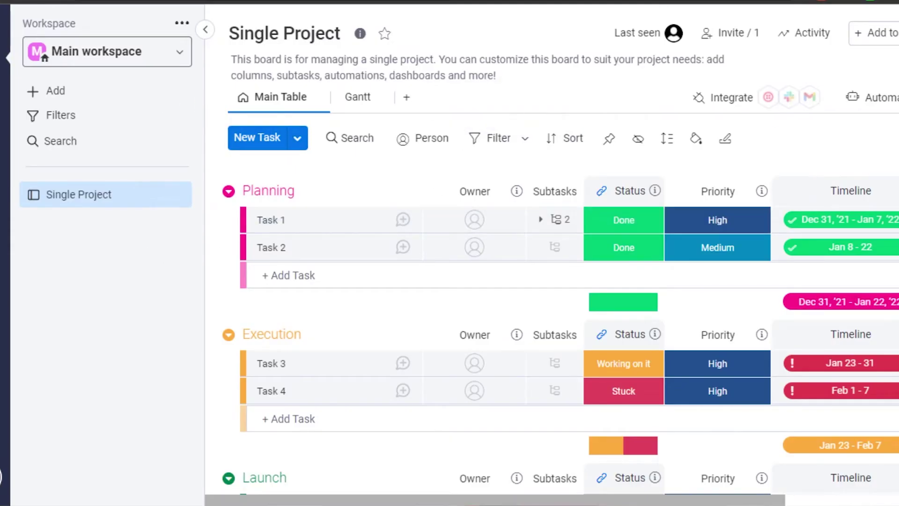
scroll(558, 281, down, 5)
scroll(558, 281, up, 6)
click(730, 101)
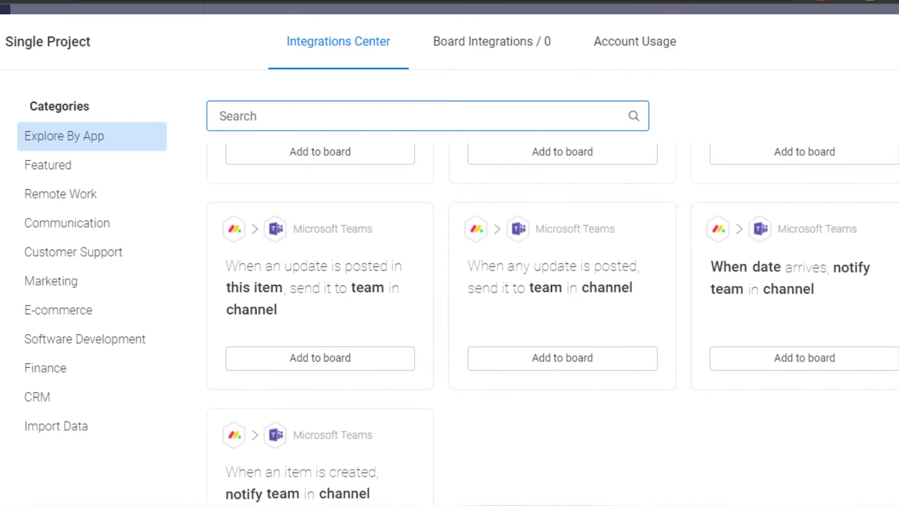
scroll(553, 318, up, 10)
scroll(553, 319, down, 4)
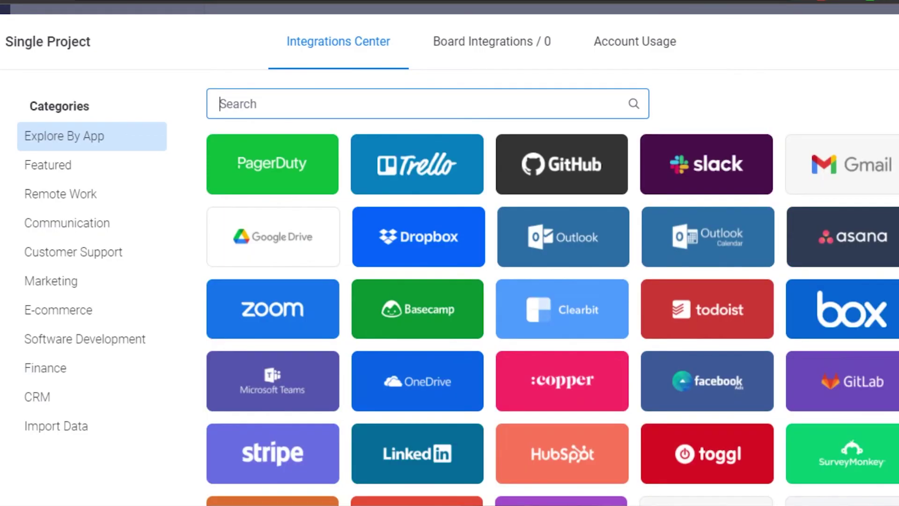
scroll(552, 319, down, 8)
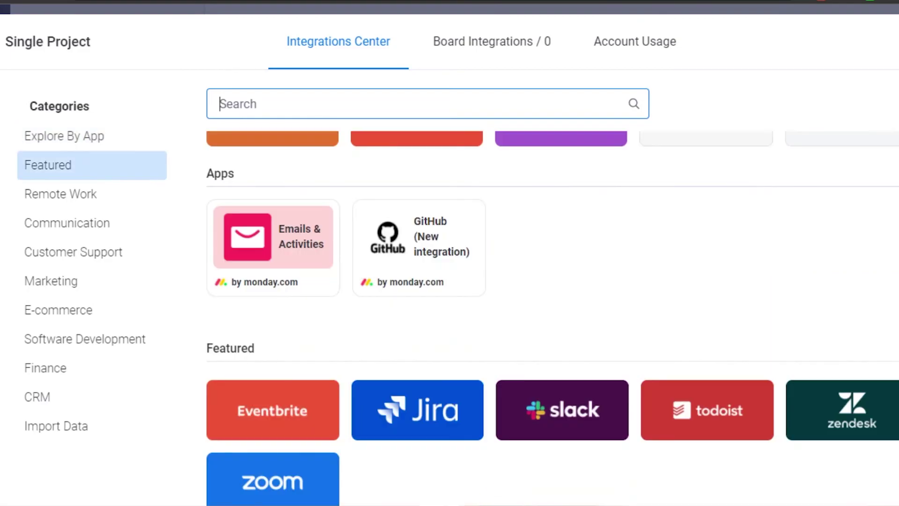
scroll(810, 247, down, 8)
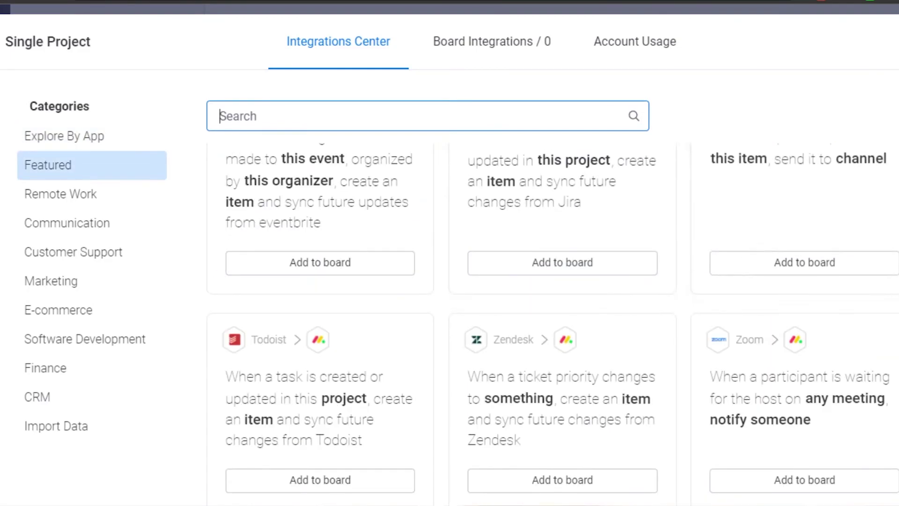
key(Escape)
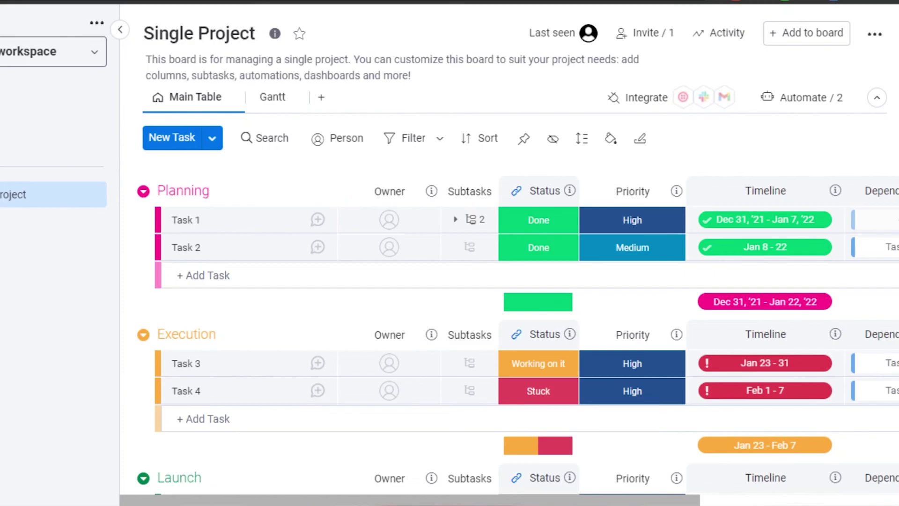
scroll(515, 281, down, 5)
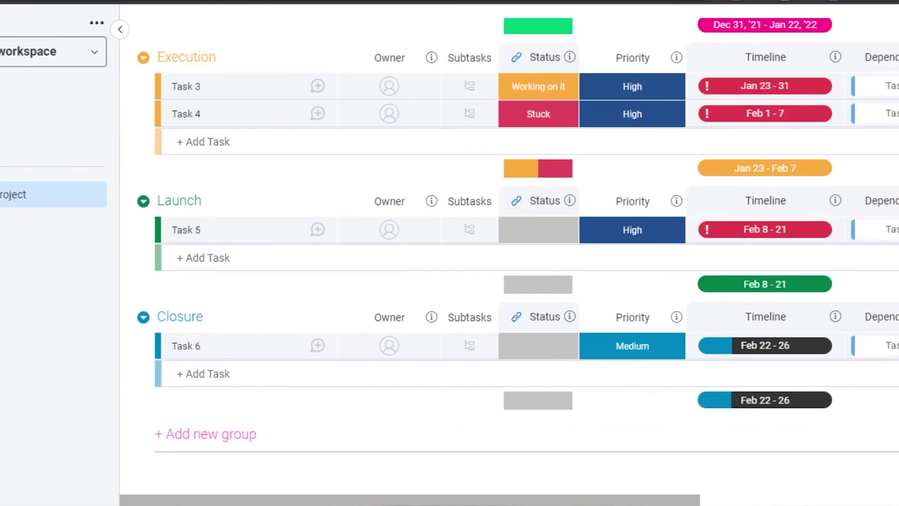
scroll(515, 281, up, 5)
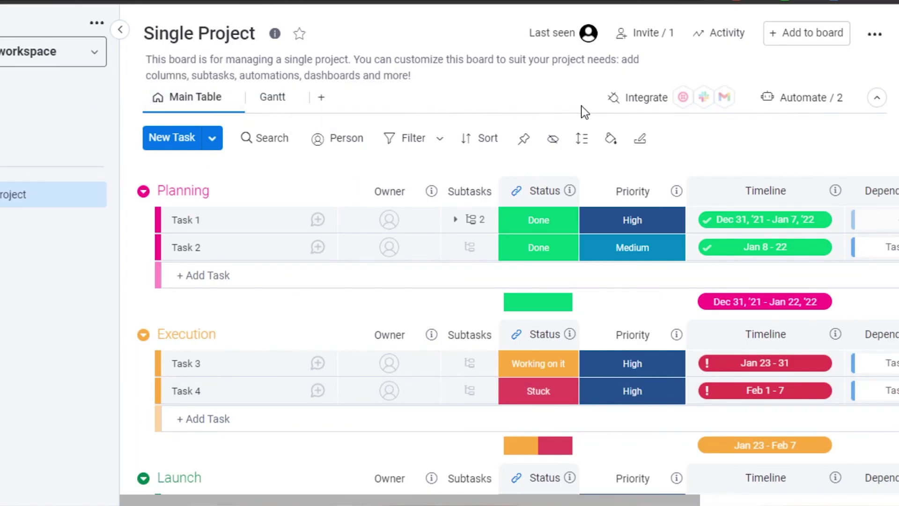
scroll(517, 249, down, 1)
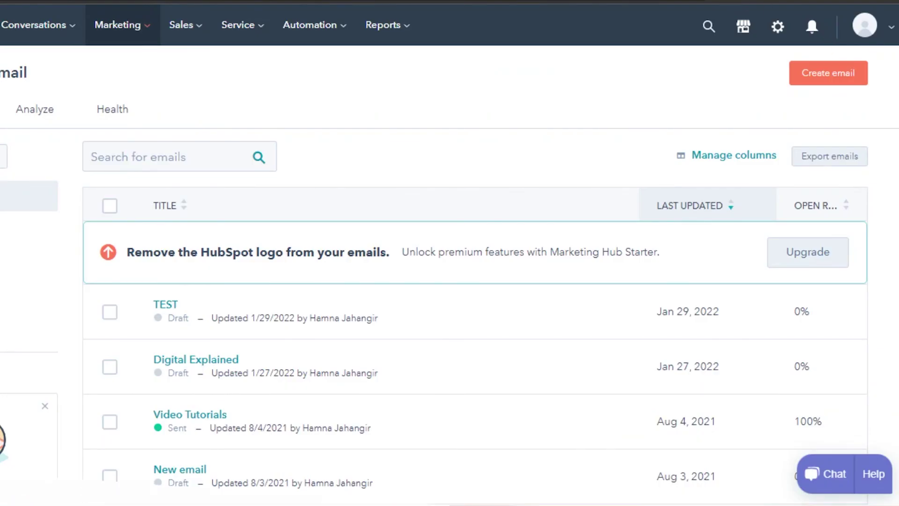
Scroll down HubSpot's Marketing Email list.
scroll(449, 253, down, 8)
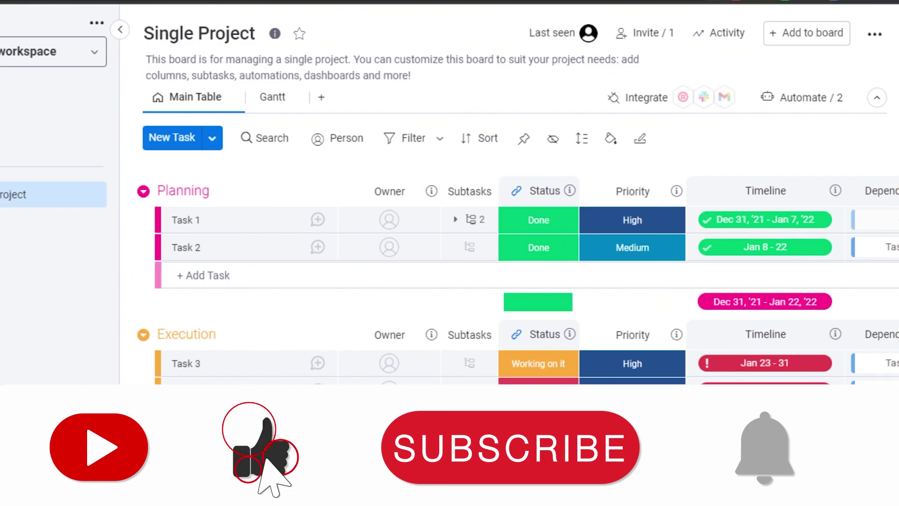